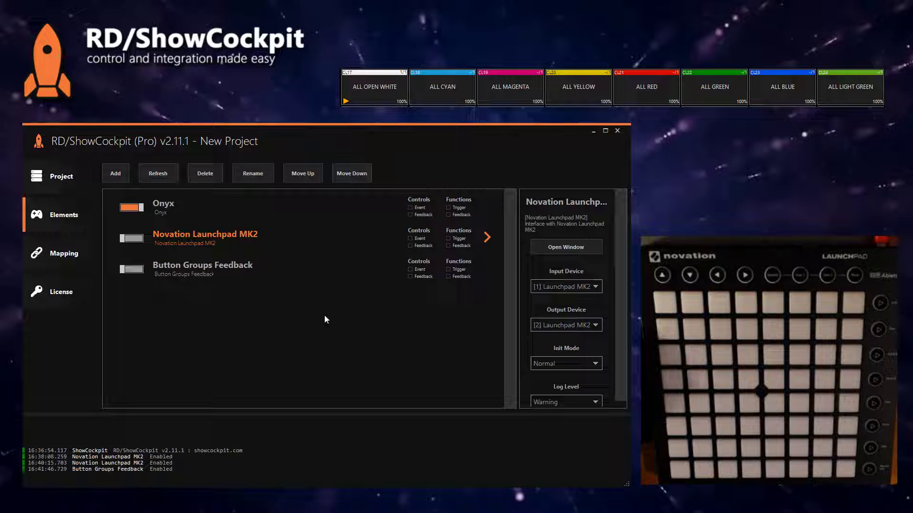
Enable the Novation Launchpad MK2 element and select the Button Groups Feedback element
{"action": "left_click", "coordinate": [167, 206]}
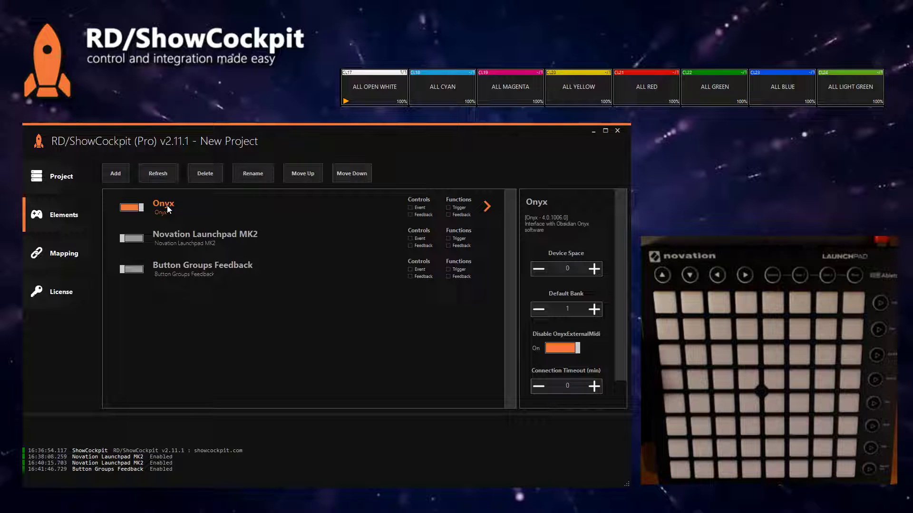
{"action": "left_click", "coordinate": [175, 238]}
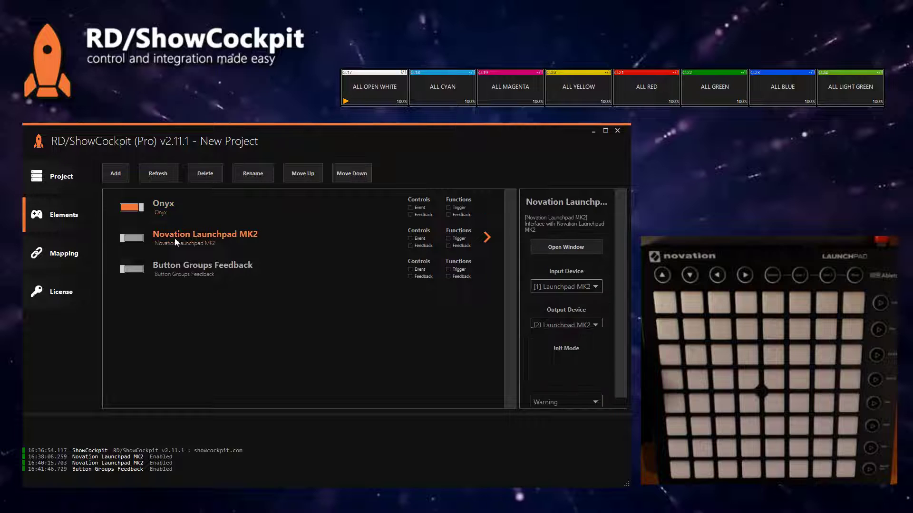
{"action": "left_click", "coordinate": [136, 239]}
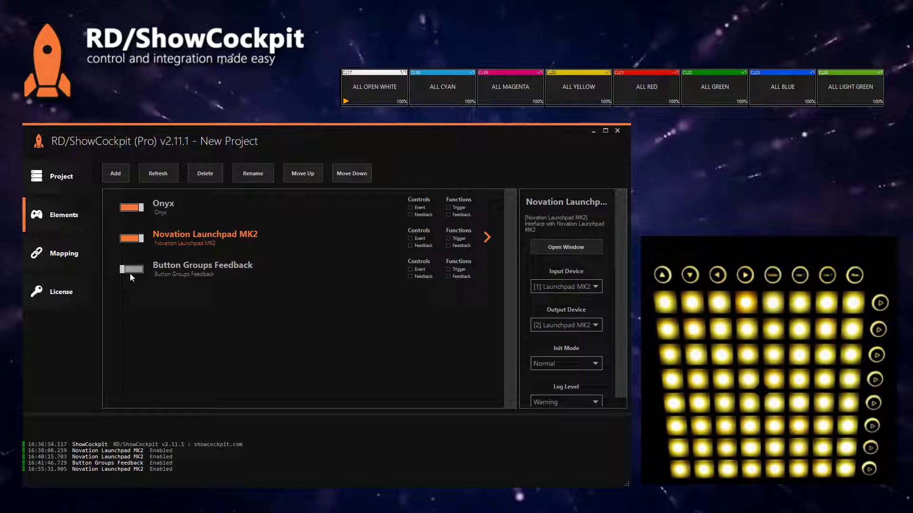
{"action": "left_click", "coordinate": [196, 269]}
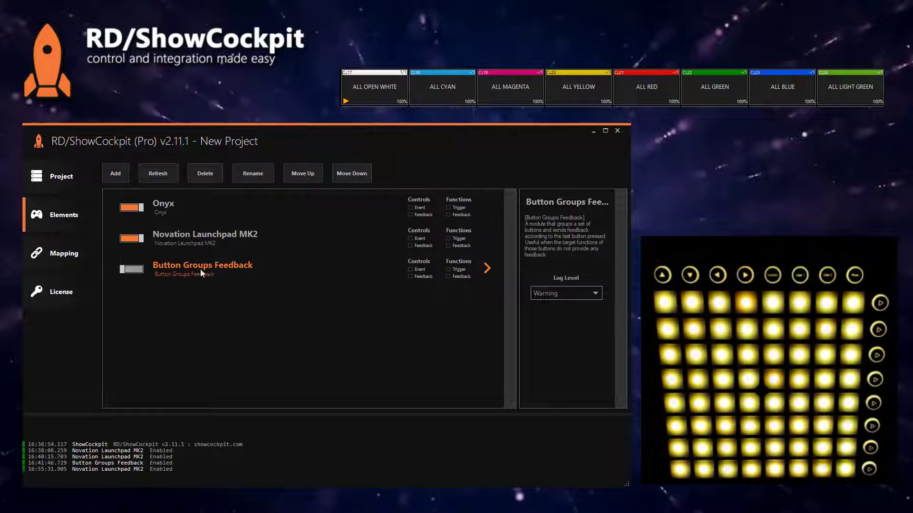
Pick Onyx's Playback Button function for mapping, with page number 1, button number 21 and cuelist action Go
{"action": "left_click", "coordinate": [63, 254]}
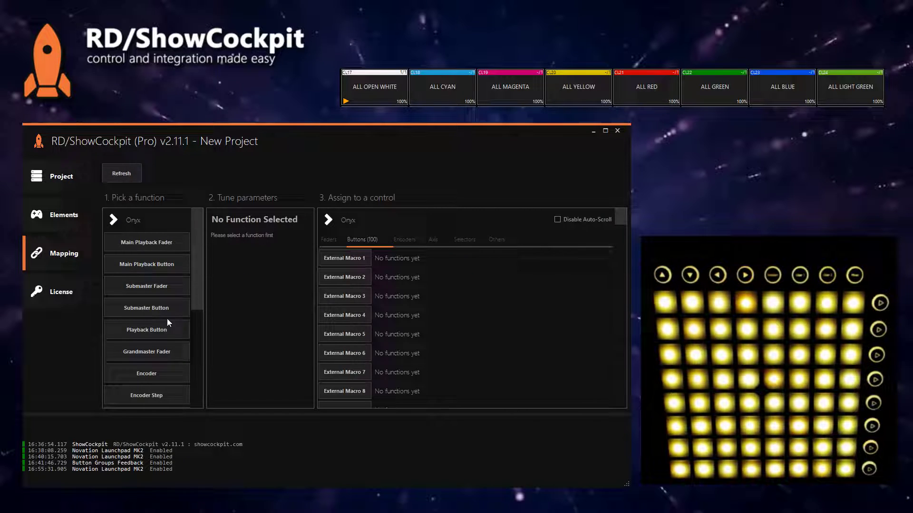
{"action": "left_click", "coordinate": [151, 330]}
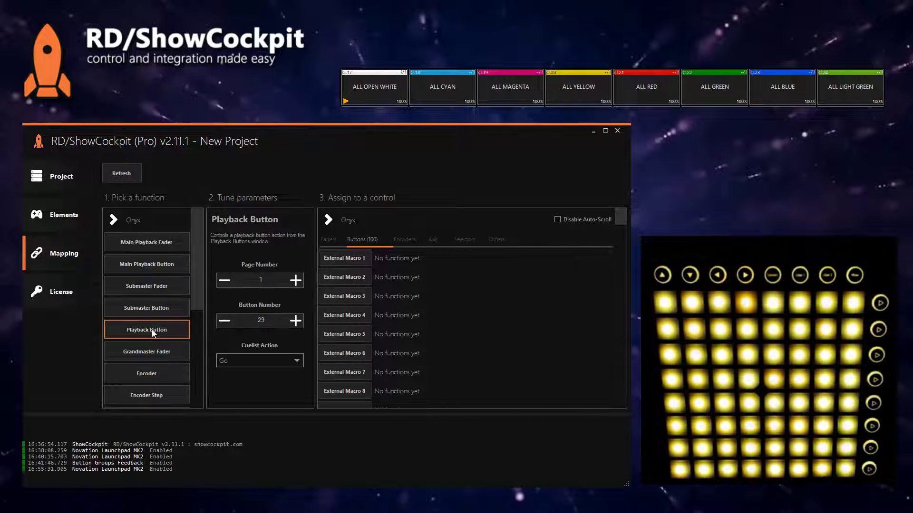
{"action": "left_click", "coordinate": [268, 323]}
{"action": "key", "text": "BackSpace"}
{"action": "type", "text": "1"}
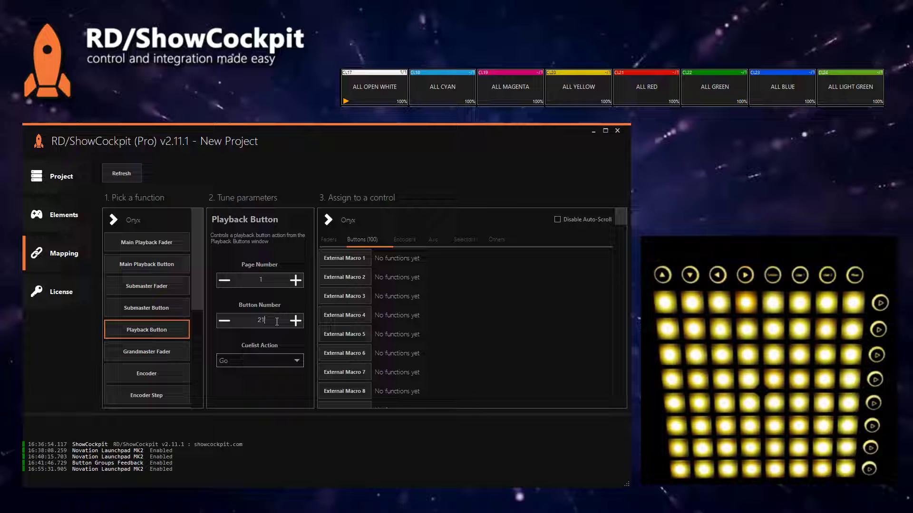
{"action": "left_click_drag", "start_coordinate": [277, 322], "coordinate": [239, 326]}
{"action": "left_click", "coordinate": [375, 88]}
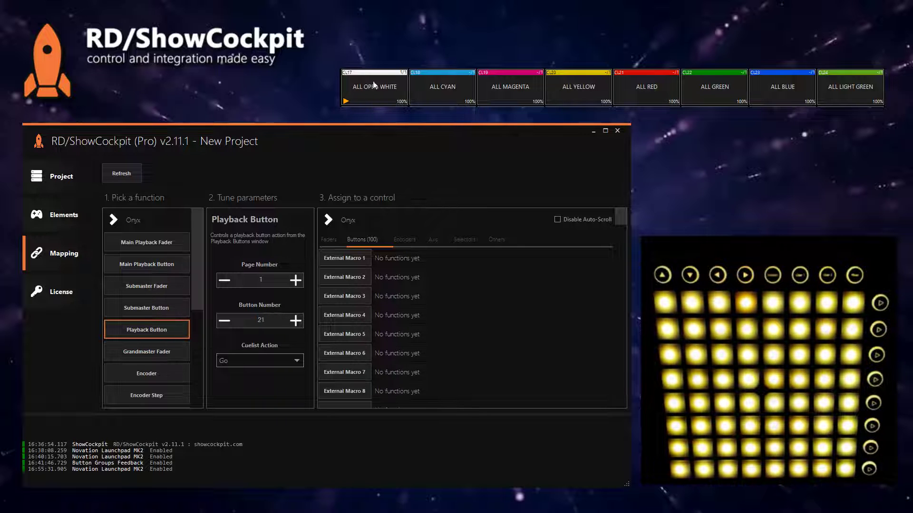
Assign Onyx playback buttons 21 to 28 in order to Launchpad MK2 pads 1,1 through 1,8
{"action": "left_click", "coordinate": [335, 218]}
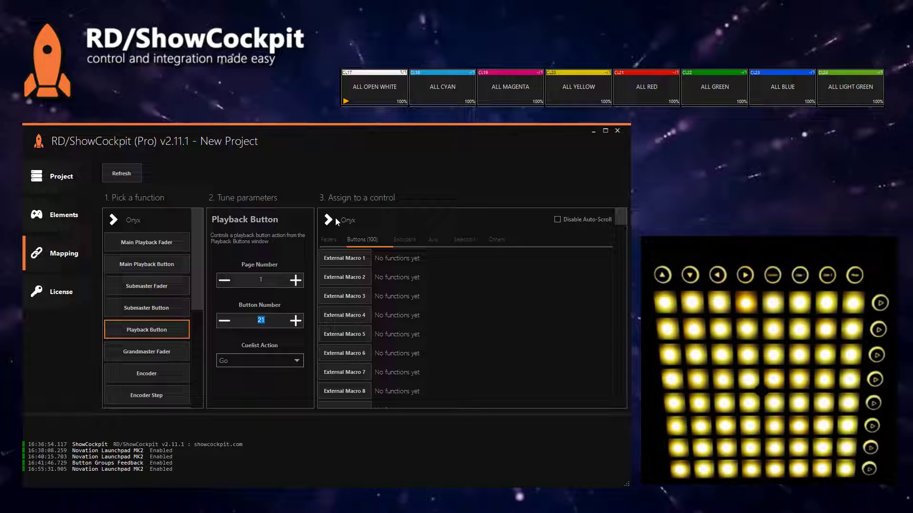
{"action": "left_click", "coordinate": [363, 237]}
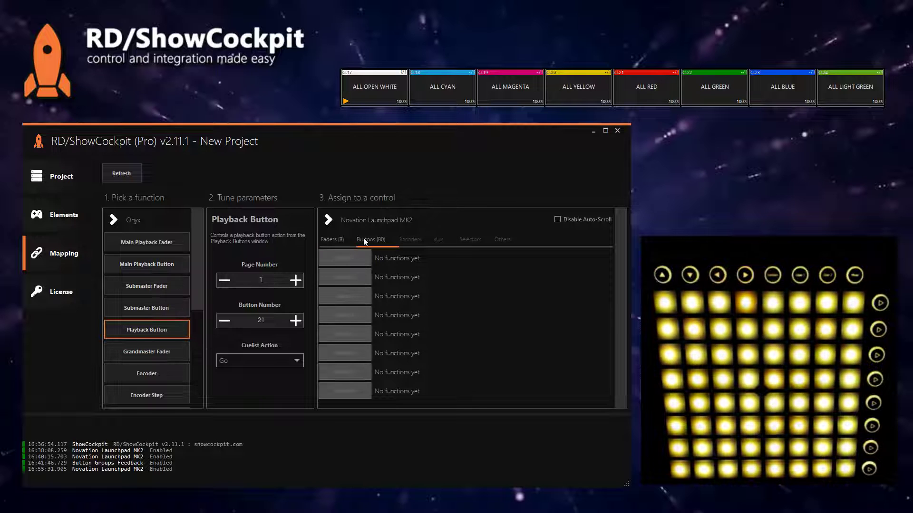
{"action": "left_click", "coordinate": [351, 259]}
{"action": "left_click", "coordinate": [349, 277]}
{"action": "left_click", "coordinate": [349, 296]}
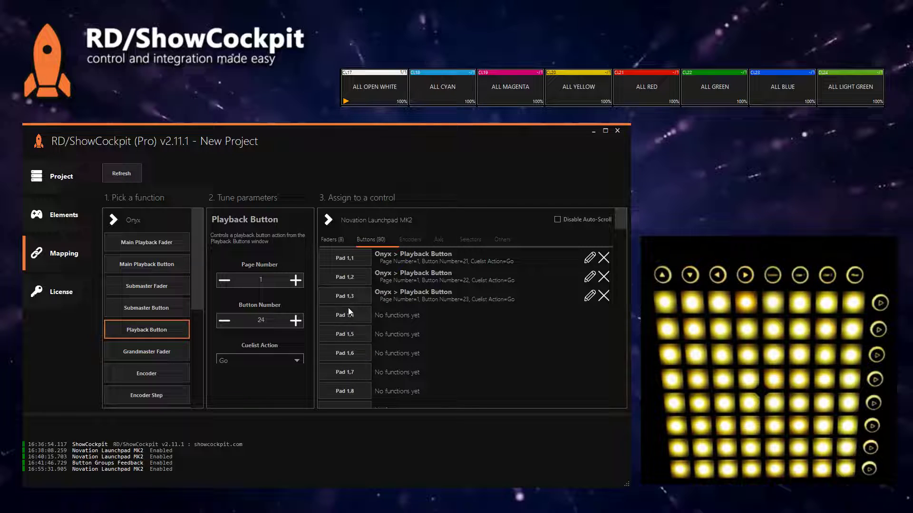
{"action": "left_click", "coordinate": [349, 315]}
{"action": "left_click", "coordinate": [349, 333]}
{"action": "left_click", "coordinate": [351, 353]}
{"action": "left_click", "coordinate": [353, 374]}
{"action": "left_click", "coordinate": [353, 390]}
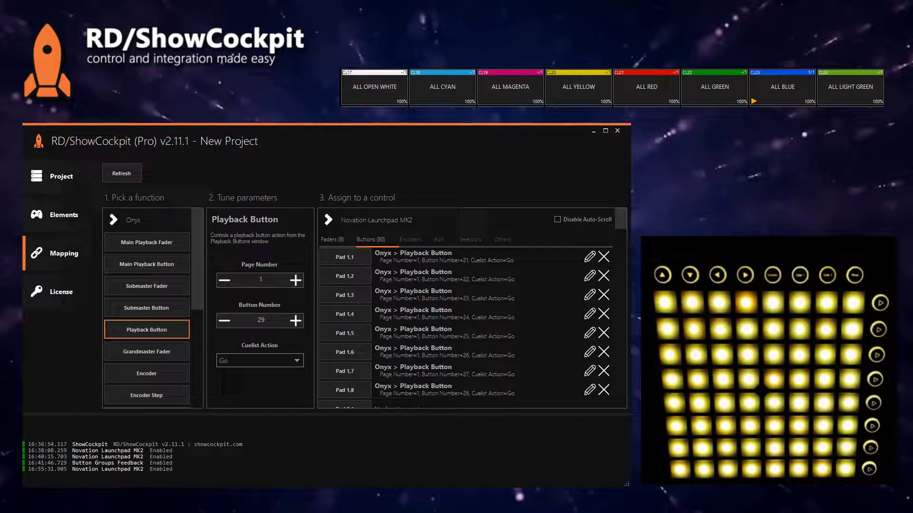
Open the Launchpad MK2 feedback color editor and set the initialization color to black for all pads outside the first row
{"action": "left_click", "coordinate": [63, 215]}
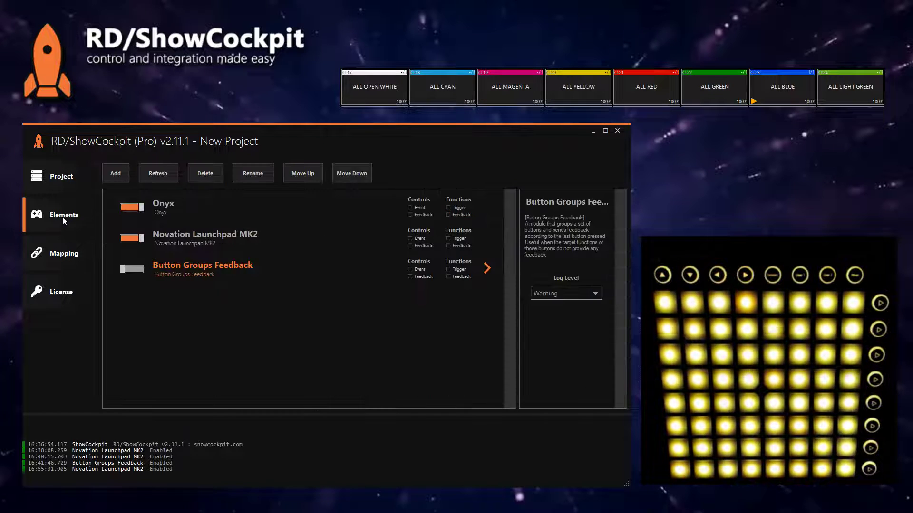
{"action": "double_click", "coordinate": [193, 235]}
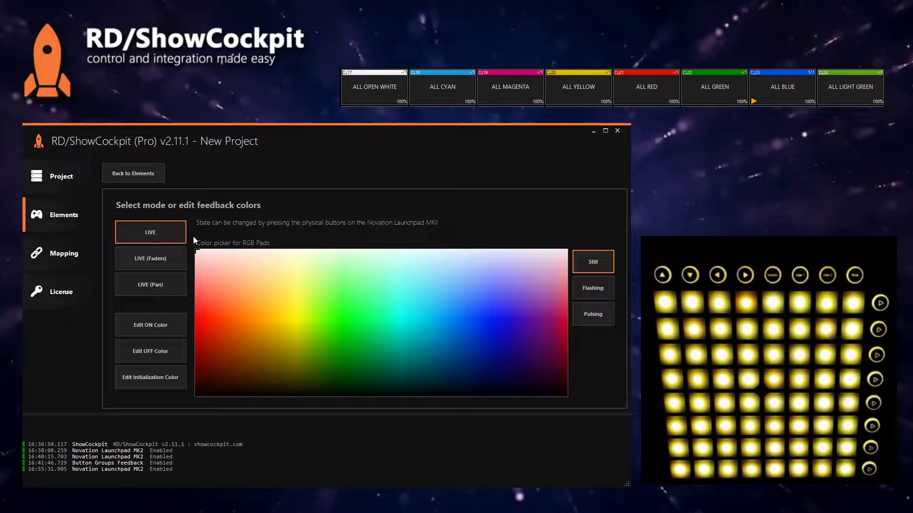
{"action": "left_click", "coordinate": [150, 384]}
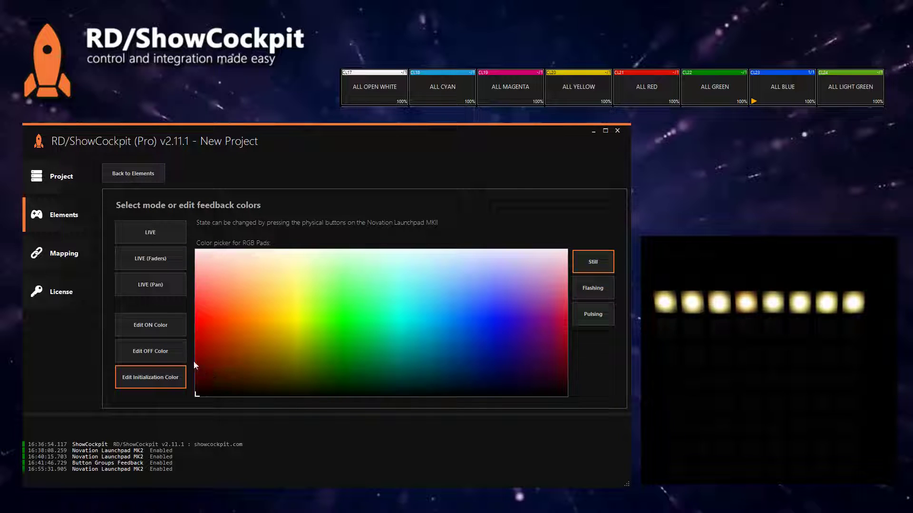
Set the OFF colors of the eight first-row pads to white, light blue, magenta, yellow, red, green, blue and light green
{"action": "left_click", "coordinate": [160, 356]}
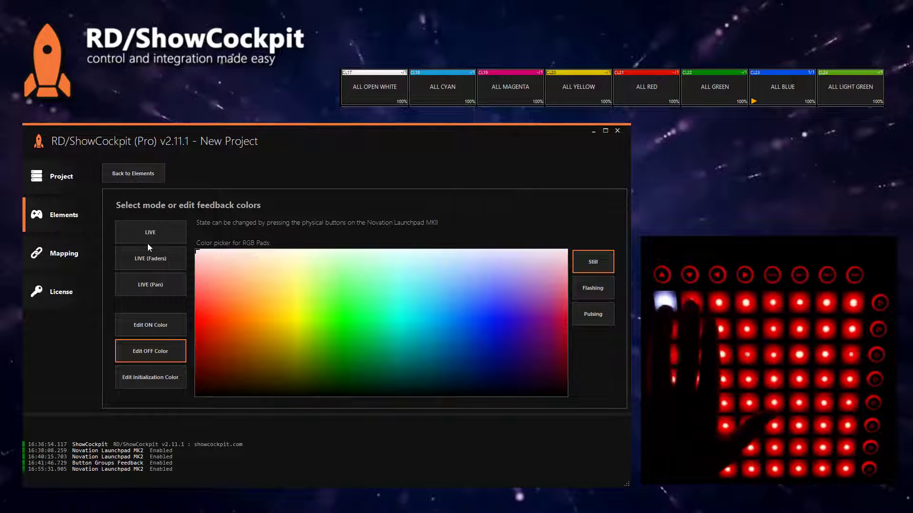
{"action": "left_click", "coordinate": [495, 281]}
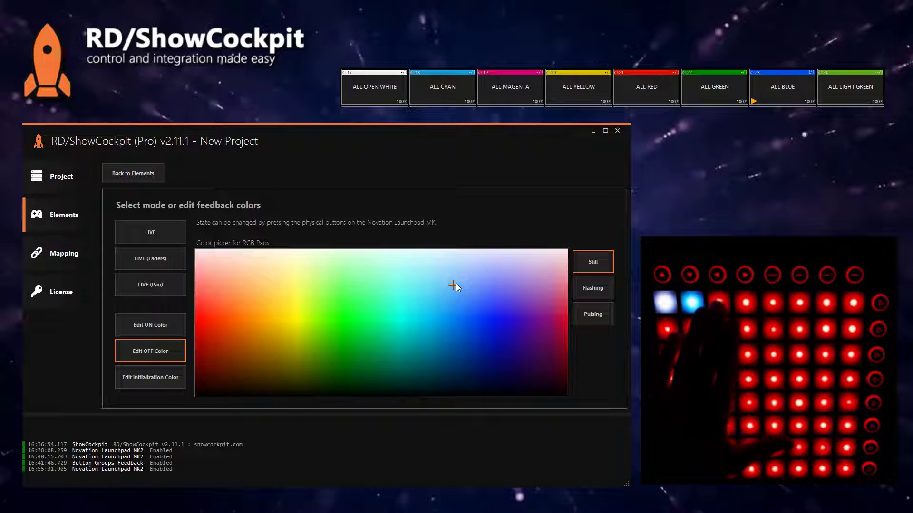
{"action": "left_click", "coordinate": [550, 276]}
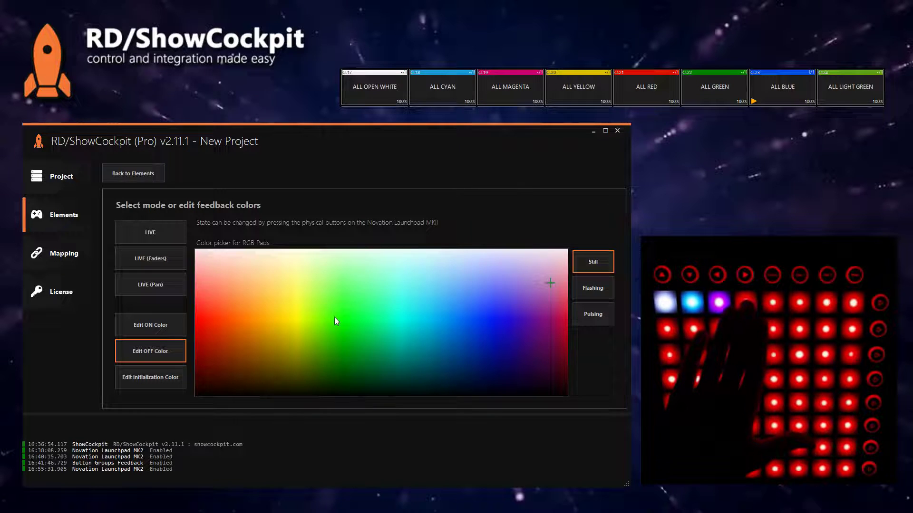
{"action": "left_click", "coordinate": [295, 316]}
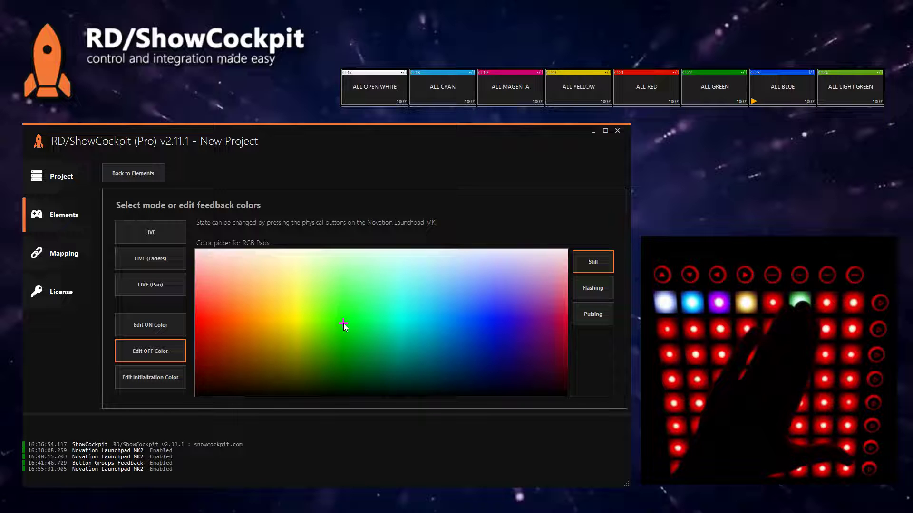
{"action": "left_click", "coordinate": [472, 328]}
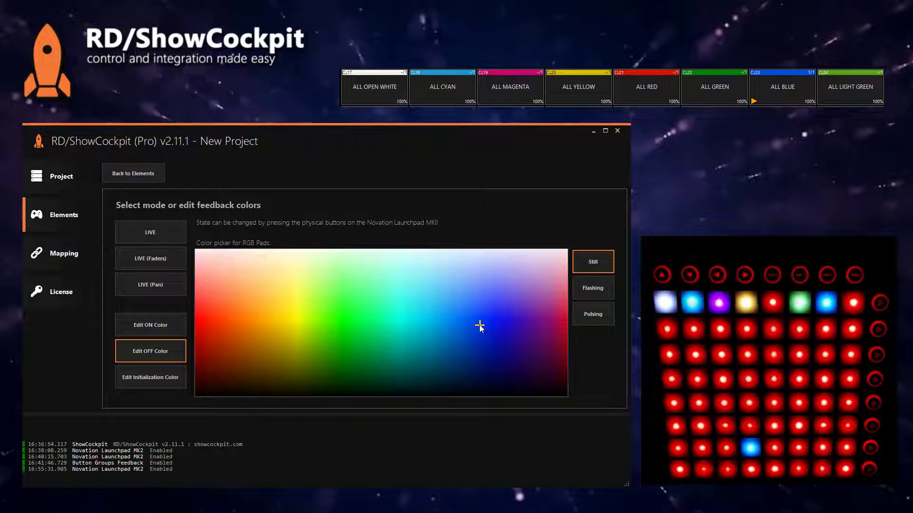
{"action": "left_click", "coordinate": [378, 286]}
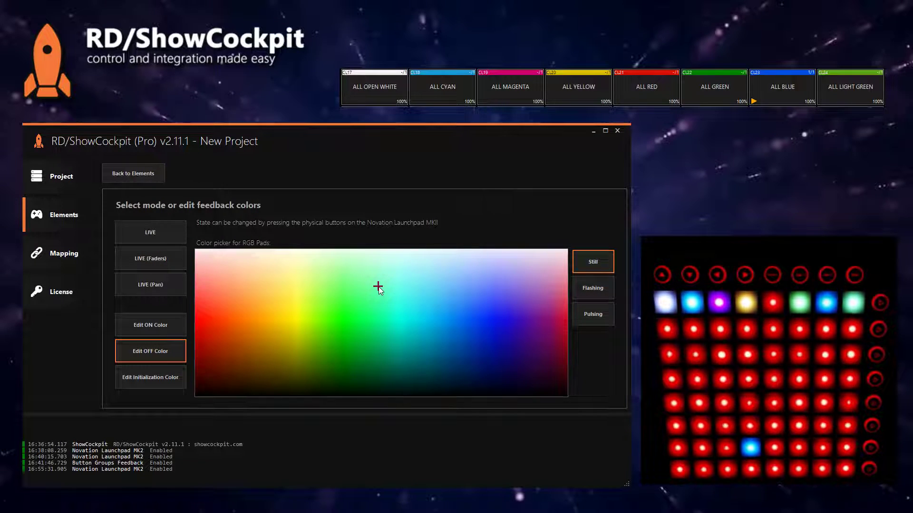
{"action": "left_click", "coordinate": [200, 329]}
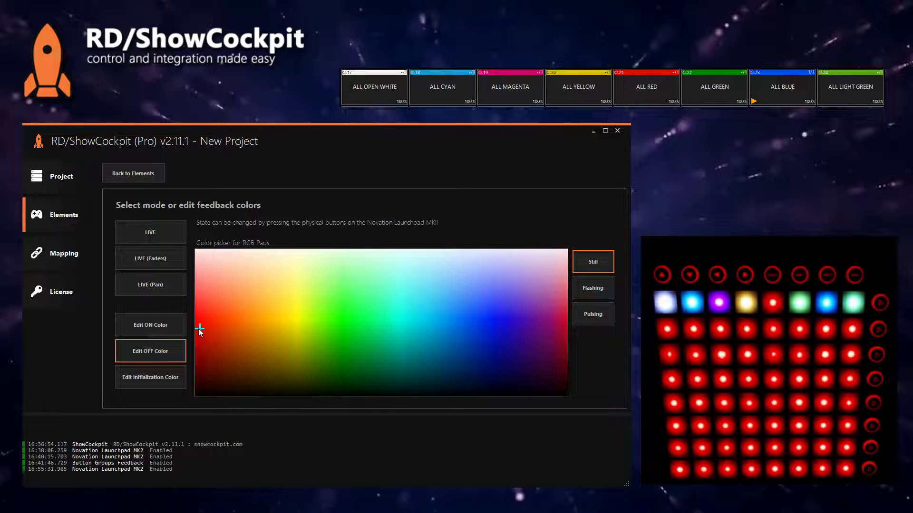
Set the ON color of the first-row pads to Flashing and return the Launchpad to LIVE mode
{"action": "left_click", "coordinate": [141, 326]}
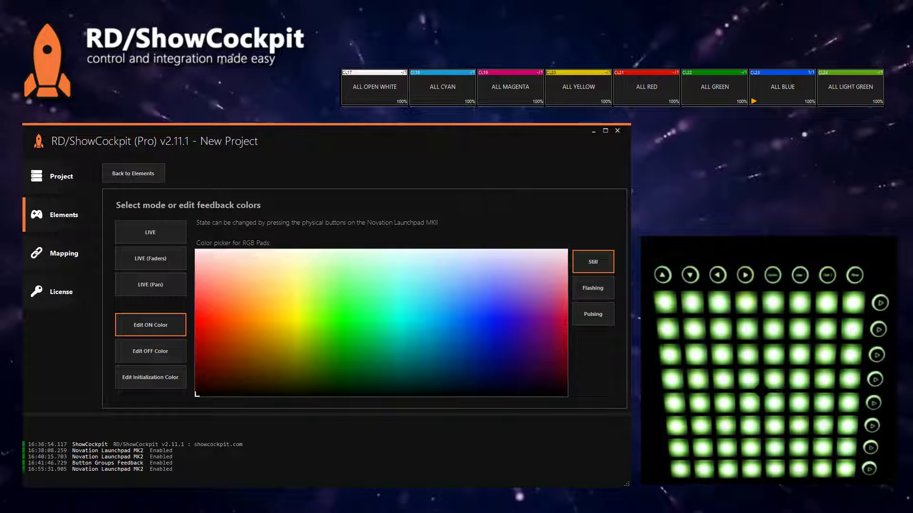
{"action": "left_click", "coordinate": [602, 288]}
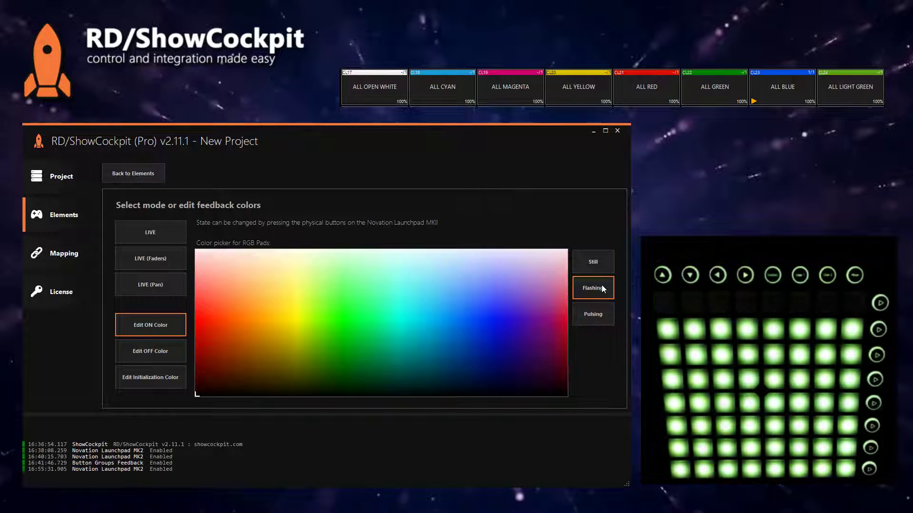
{"action": "left_click", "coordinate": [154, 235]}
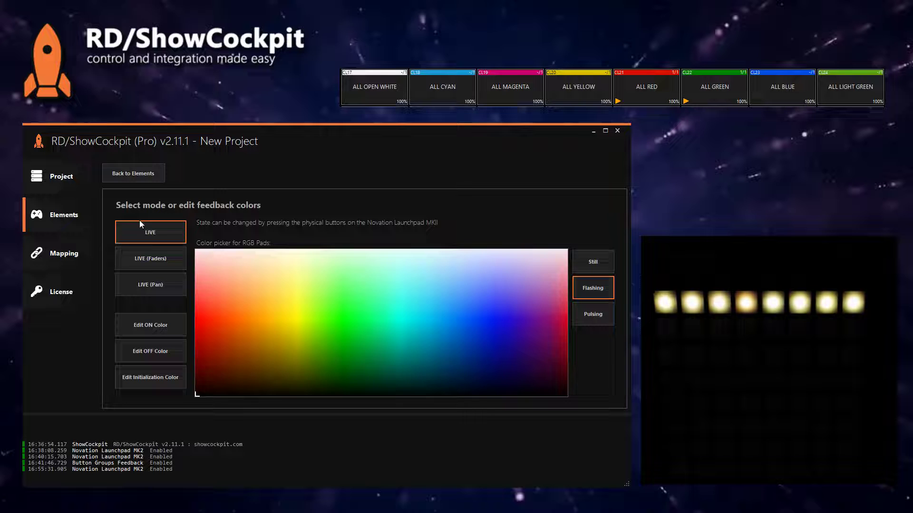
Enable the Button Groups Feedback element and pick its Button Connector function for mapping, with group 1, button 1 and Toggle off
{"action": "left_click", "coordinate": [143, 173]}
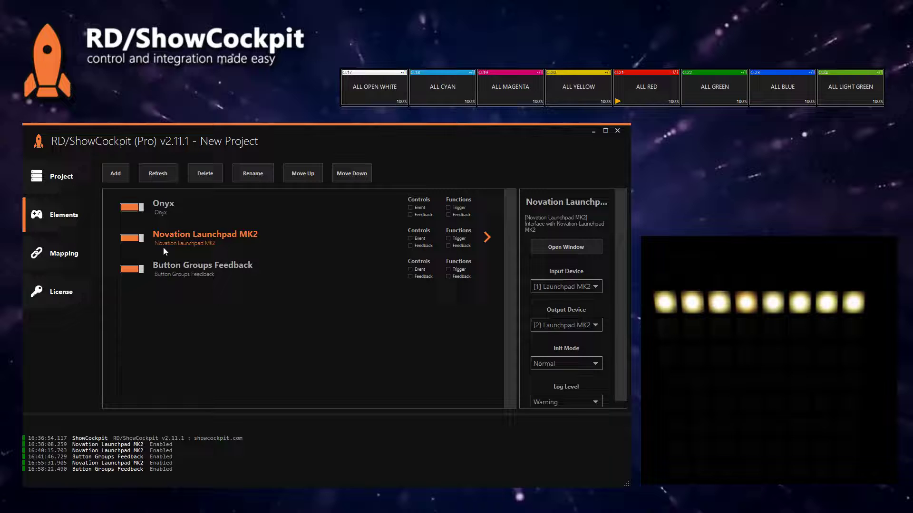
{"action": "left_click", "coordinate": [177, 273]}
{"action": "left_click", "coordinate": [76, 255]}
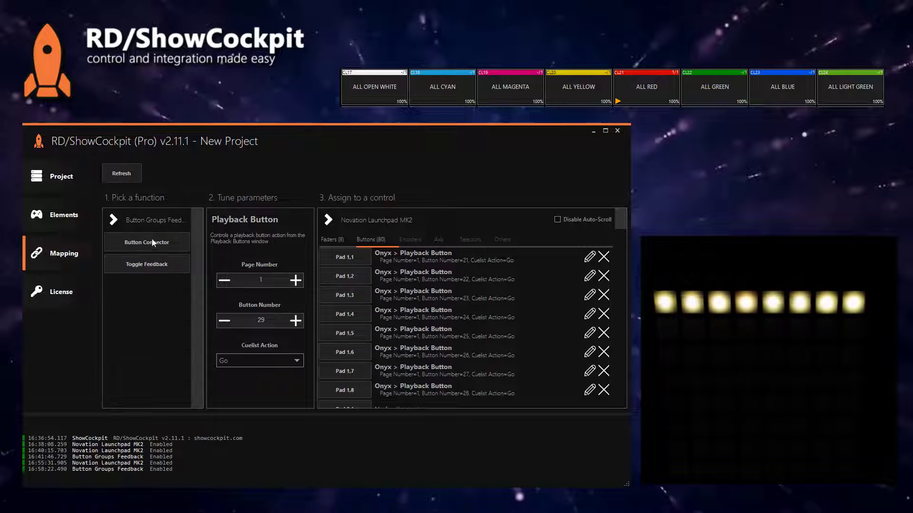
{"action": "left_click", "coordinate": [159, 246]}
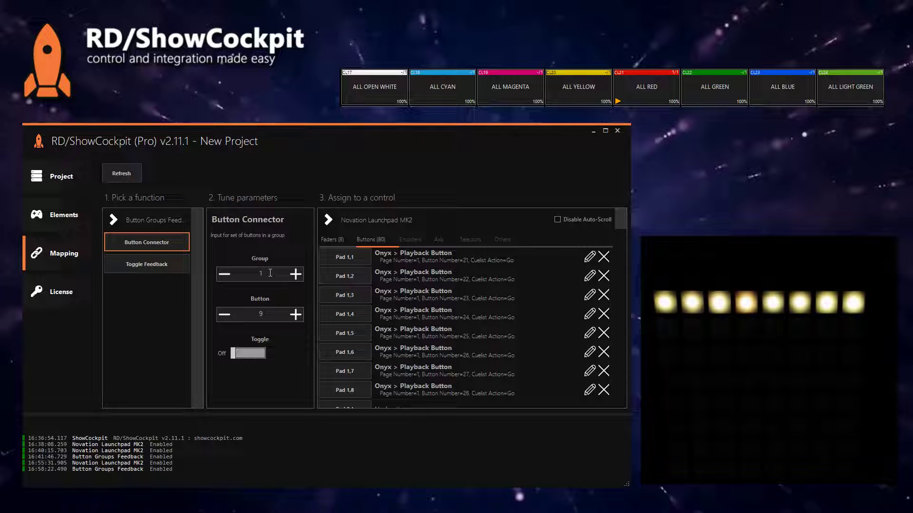
{"action": "type", "text": "1"}
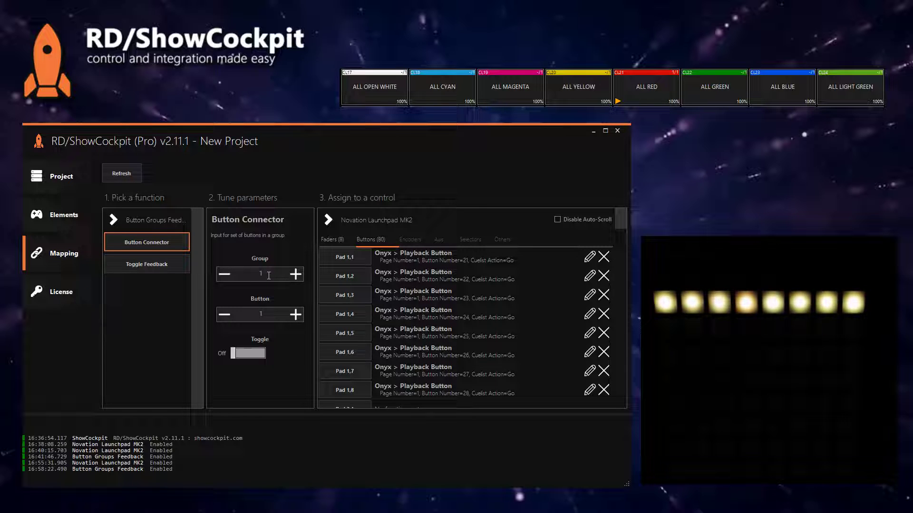
Assign Button Connector buttons 1 to 8 of group 1 to Launchpad pads 1,1 through 1,8 and return to the elements list
{"action": "left_click", "coordinate": [341, 259]}
{"action": "left_click", "coordinate": [350, 298]}
{"action": "left_click", "coordinate": [351, 331]}
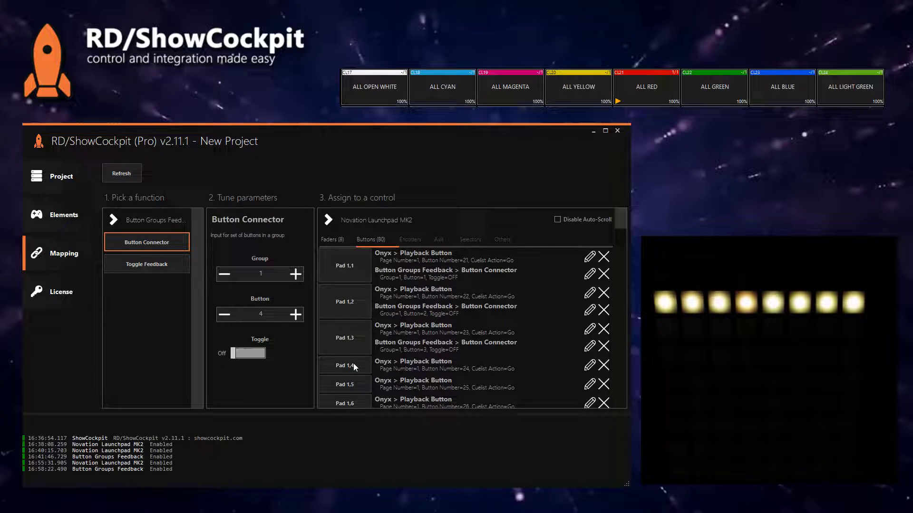
{"action": "left_click", "coordinate": [353, 365]}
{"action": "left_click", "coordinate": [352, 395]}
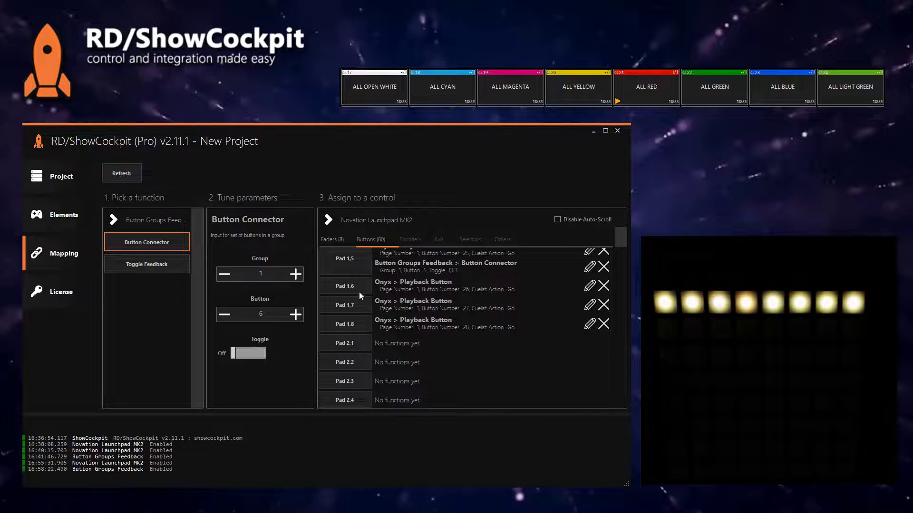
{"action": "left_click", "coordinate": [358, 292]}
{"action": "left_click", "coordinate": [360, 325]}
{"action": "left_click", "coordinate": [358, 360]}
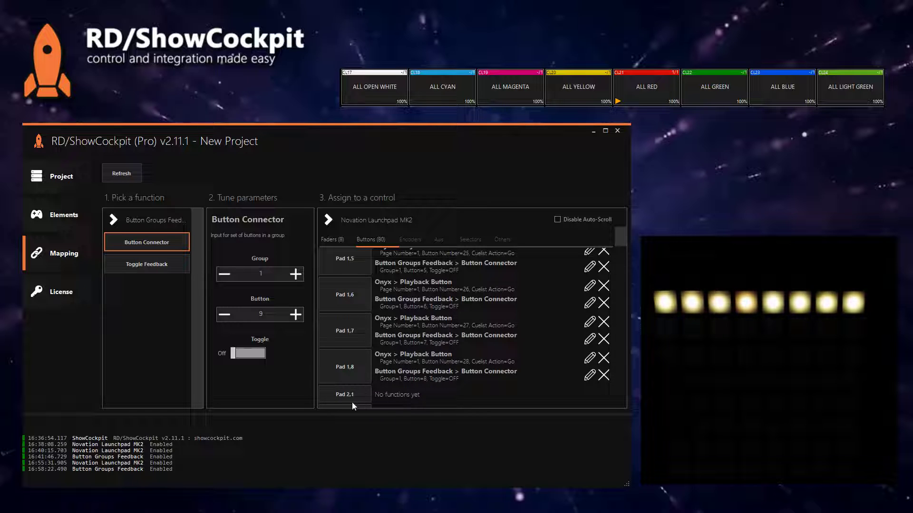
{"action": "scroll", "coordinate": [333, 304], "scroll_direction": "up", "scroll_amount": 3}
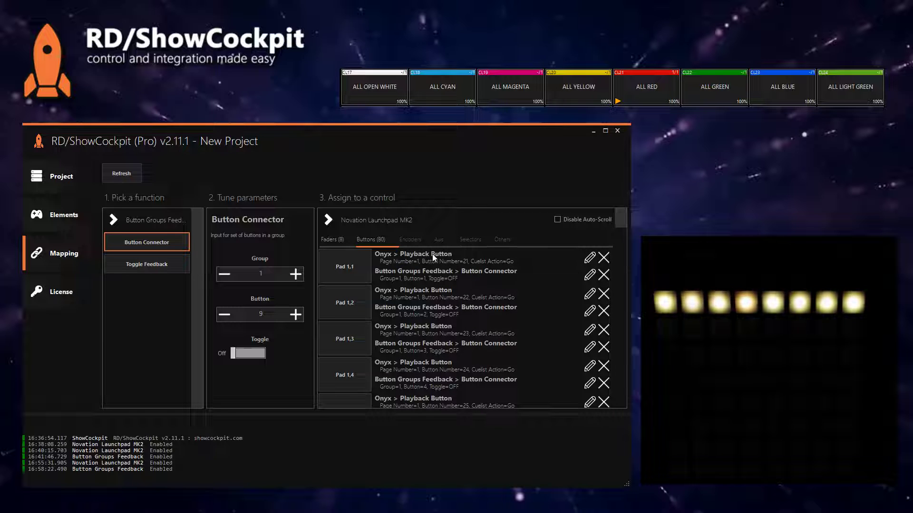
{"action": "left_click", "coordinate": [53, 220]}
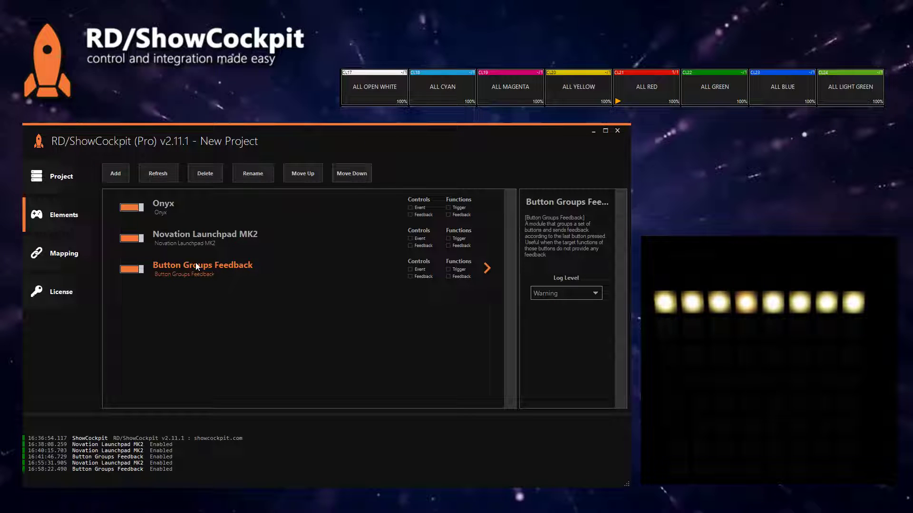